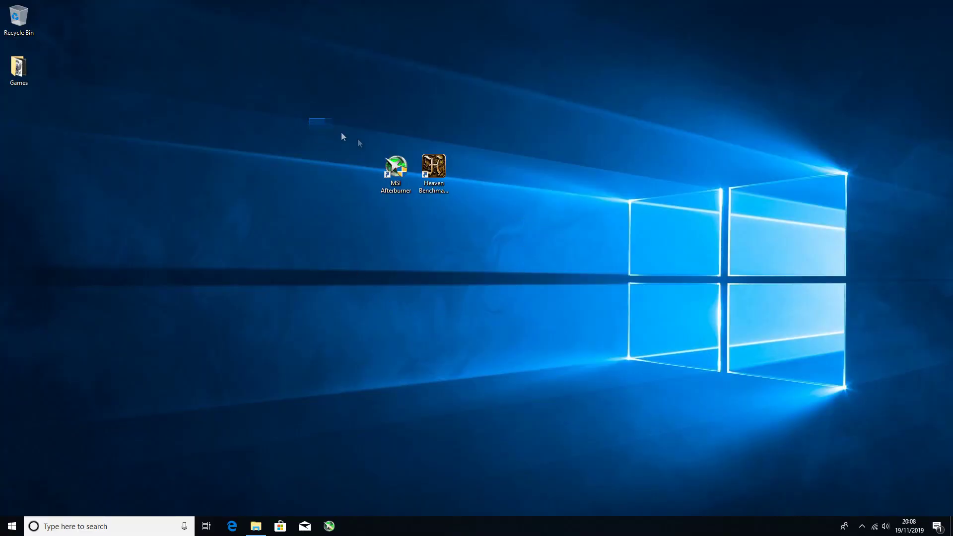
Launch MSI Afterburner from its desktop shortcut with administrator rights.
left_click_drag(359, 143, 543, 267)
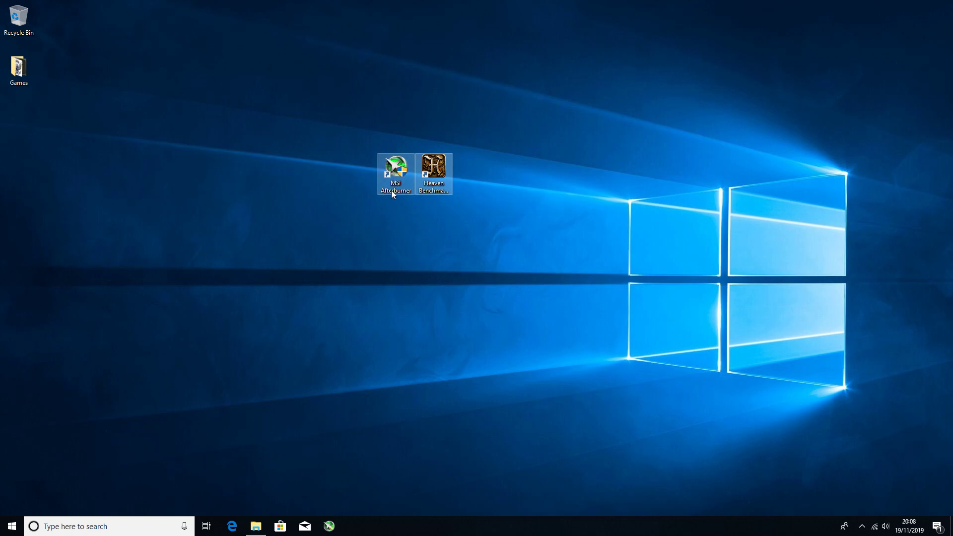
left_click(467, 181)
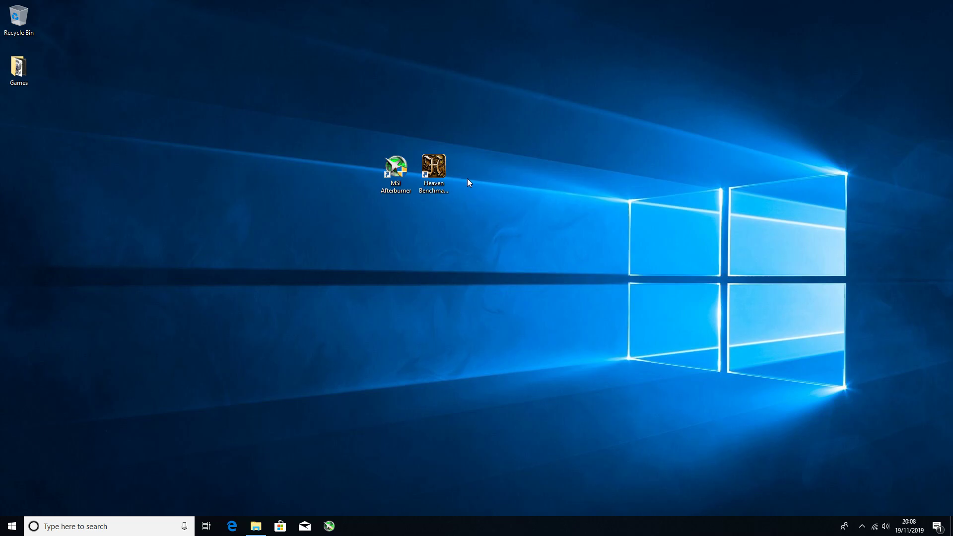
double_click(398, 172)
left_click(425, 333)
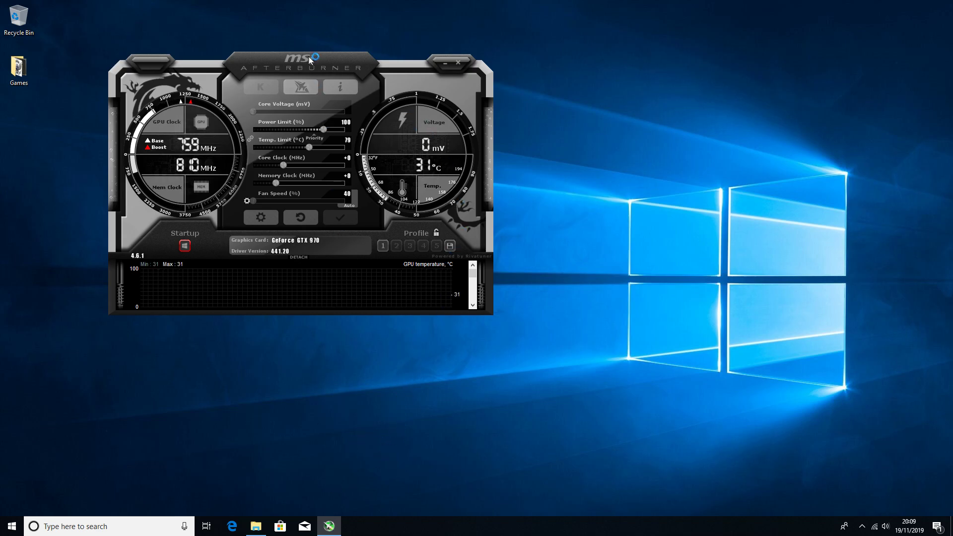
Open the Heaven Benchmark launcher and arrange it side by side with Afterburner.
left_click_drag(308, 59, 663, 67)
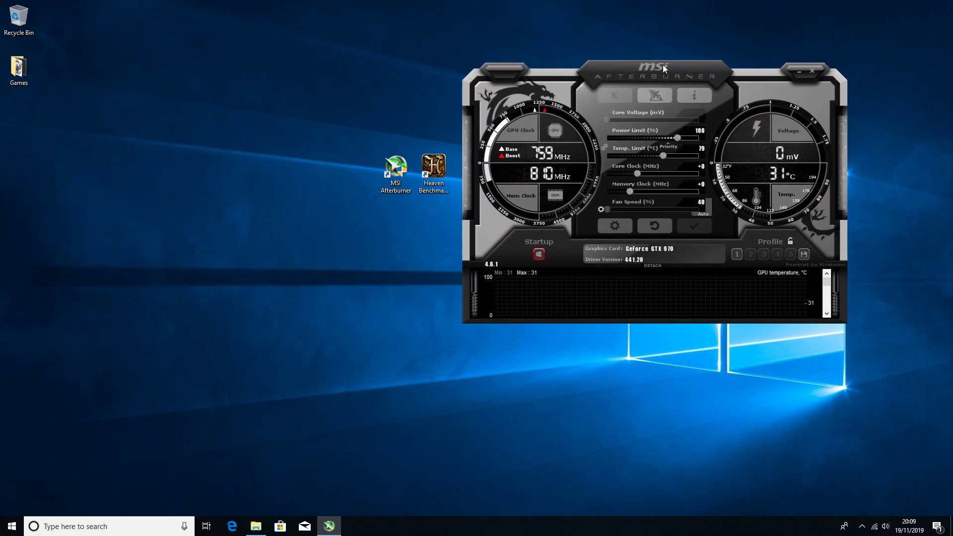
double_click(440, 175)
left_click_drag(667, 63, 288, 48)
left_click_drag(475, 119, 659, 65)
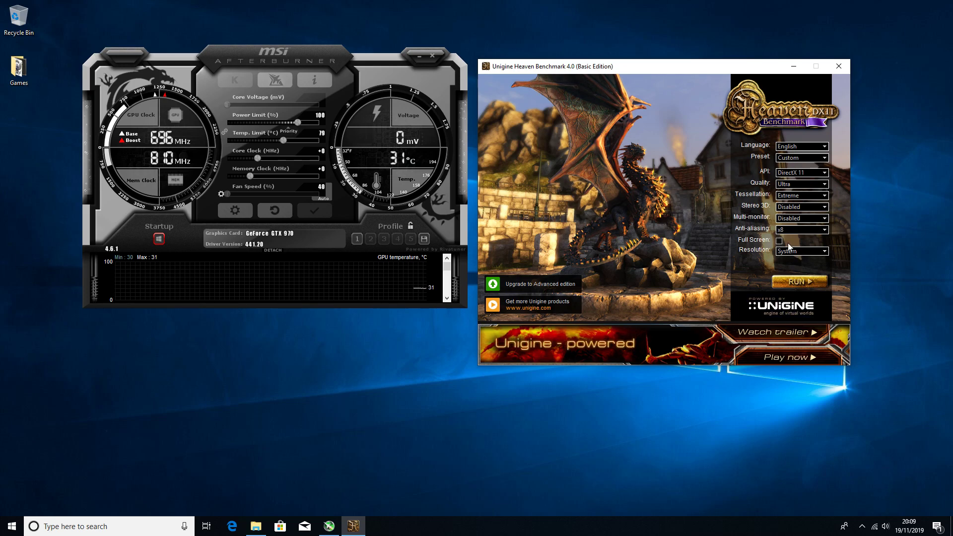
Run the full Heaven benchmark for a stock baseline of 53.9 FPS, score 1359.
left_click(805, 283)
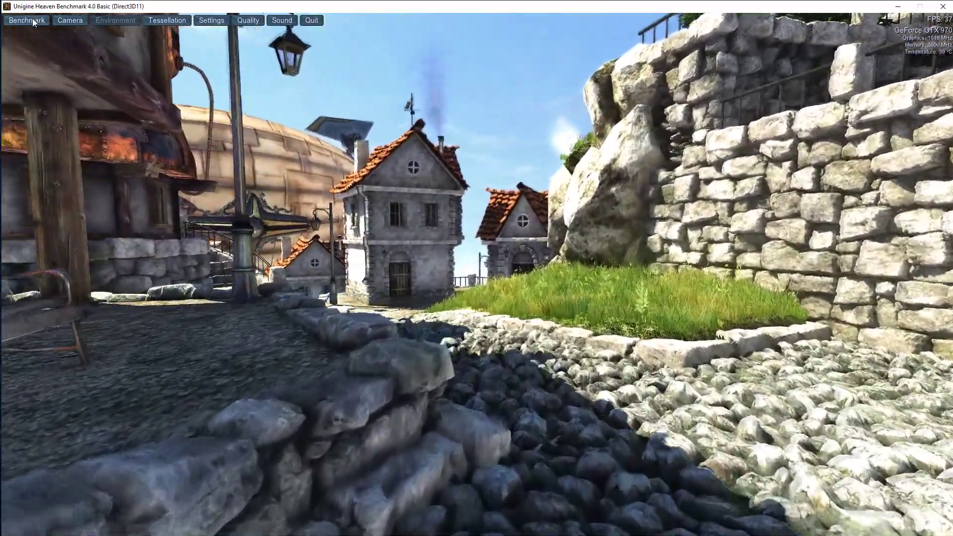
left_click(32, 18)
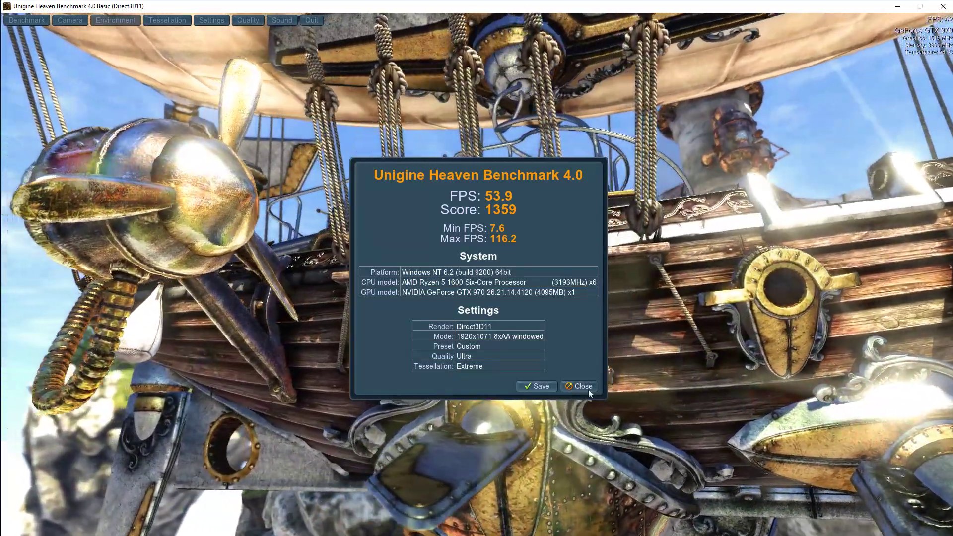
Close the benchmark results and bring MSI Afterburner to the screen centre.
left_click(585, 388)
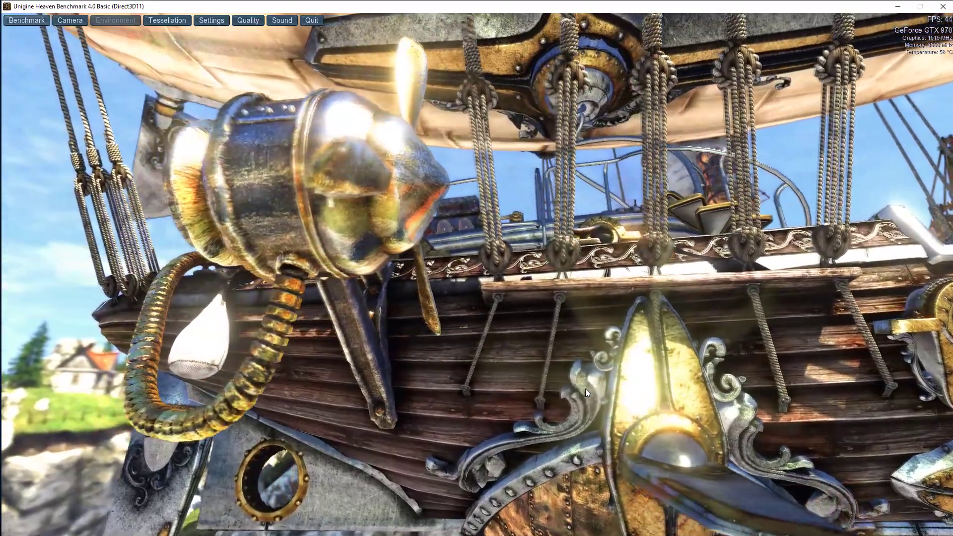
key("super")
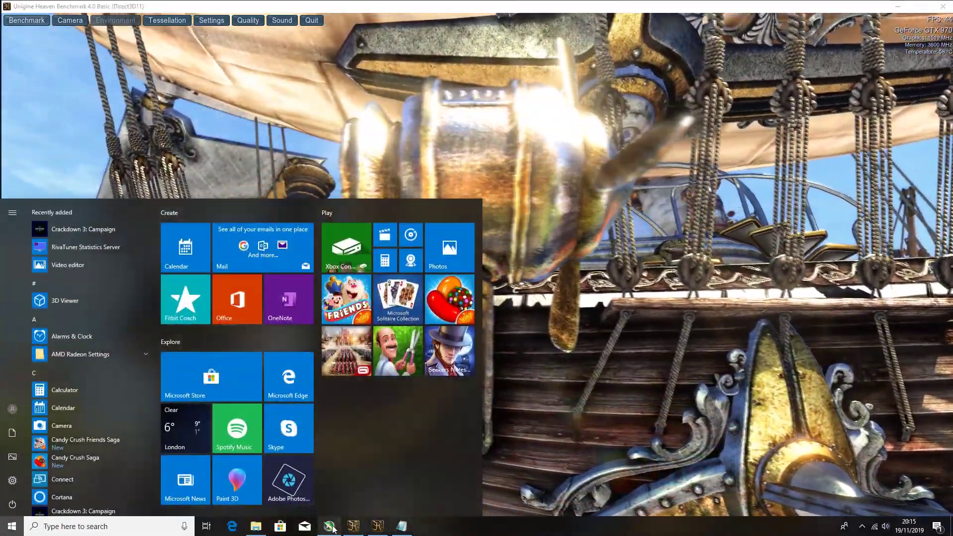
left_click(329, 526)
left_click_drag(292, 68, 439, 147)
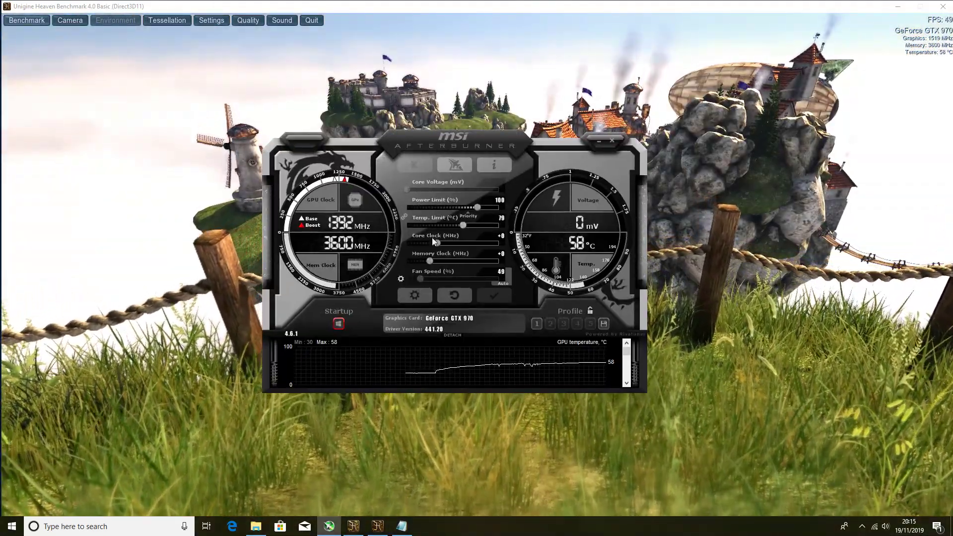
Accept the Afterburner properties and restart it to unlock voltage control.
left_click(418, 296)
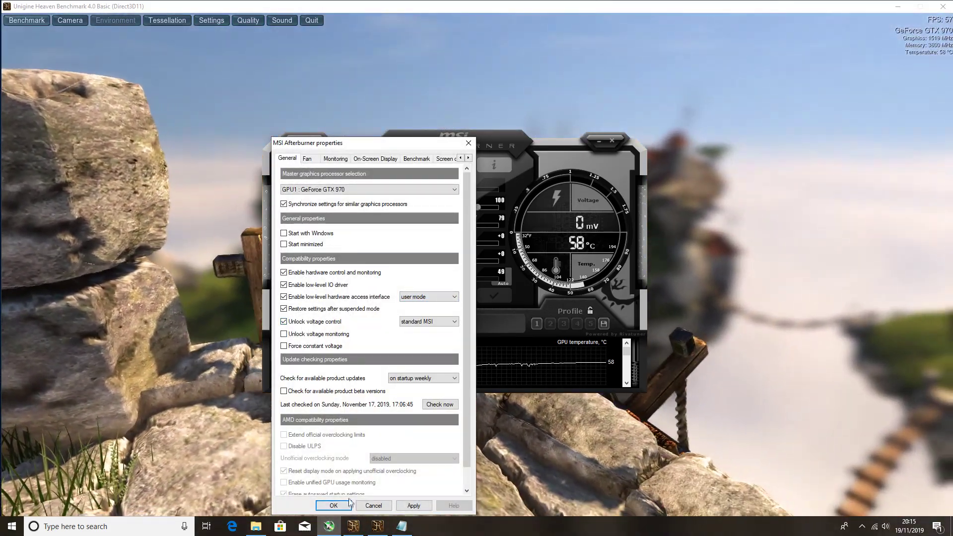
left_click(333, 505)
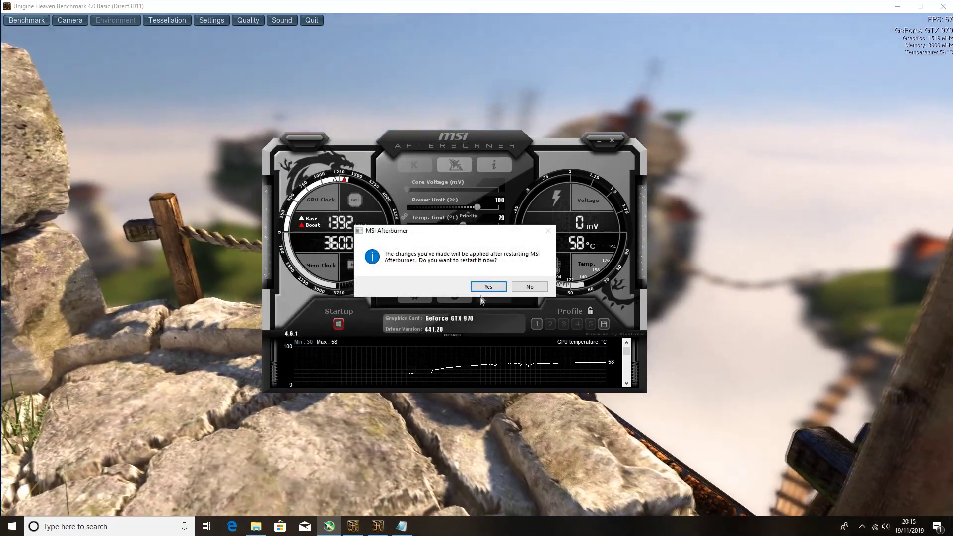
left_click(485, 284)
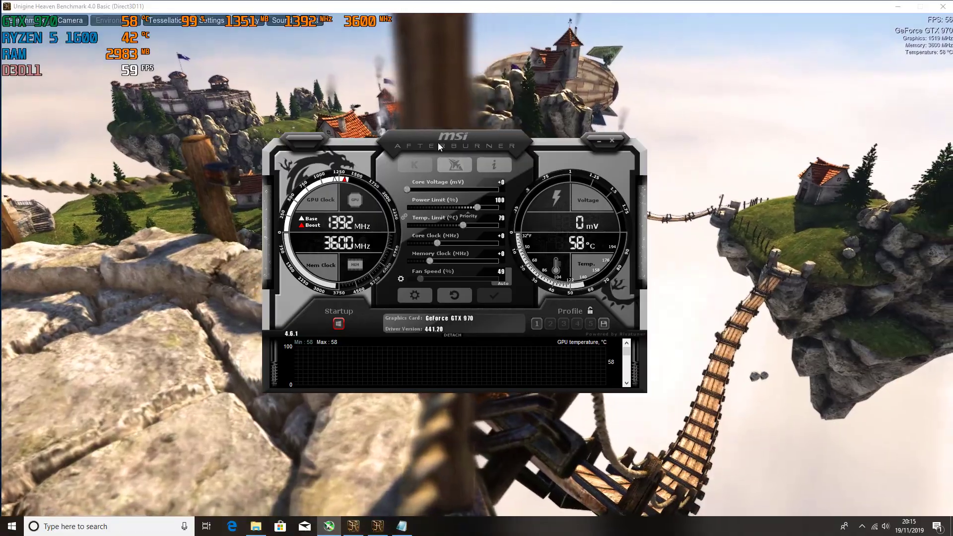
Max core voltage to +87 and power limit to 115 (temperature 91), then apply.
left_click_drag(439, 146, 433, 205)
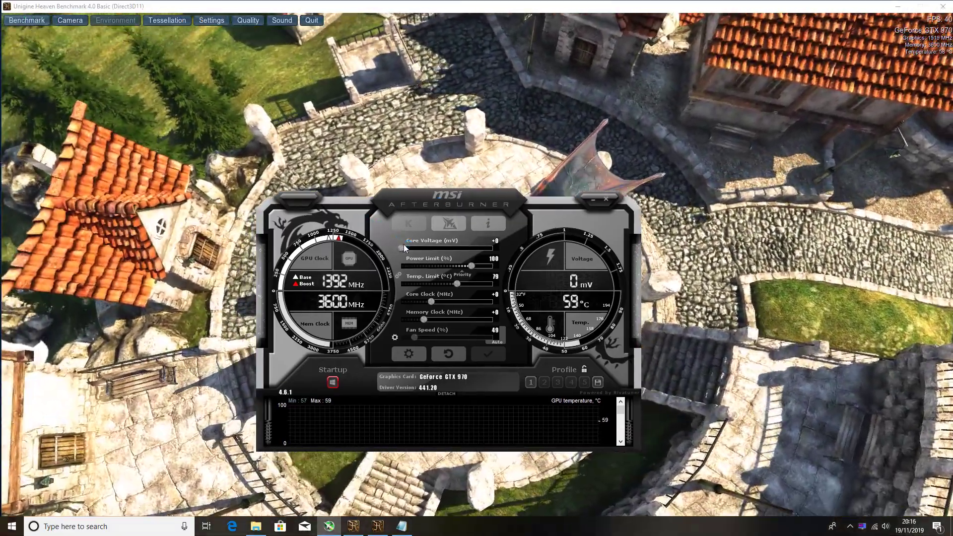
left_click_drag(404, 248, 505, 251)
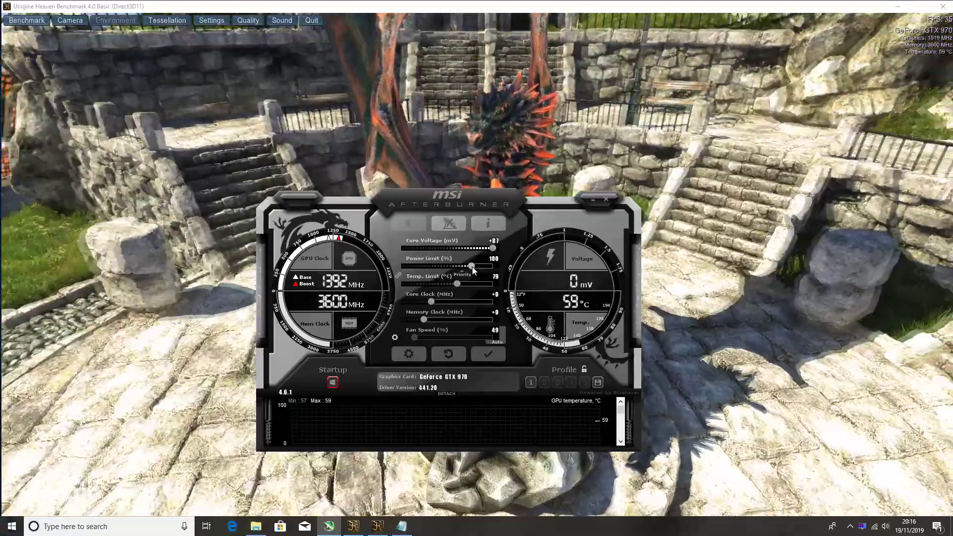
left_click_drag(472, 266, 494, 267)
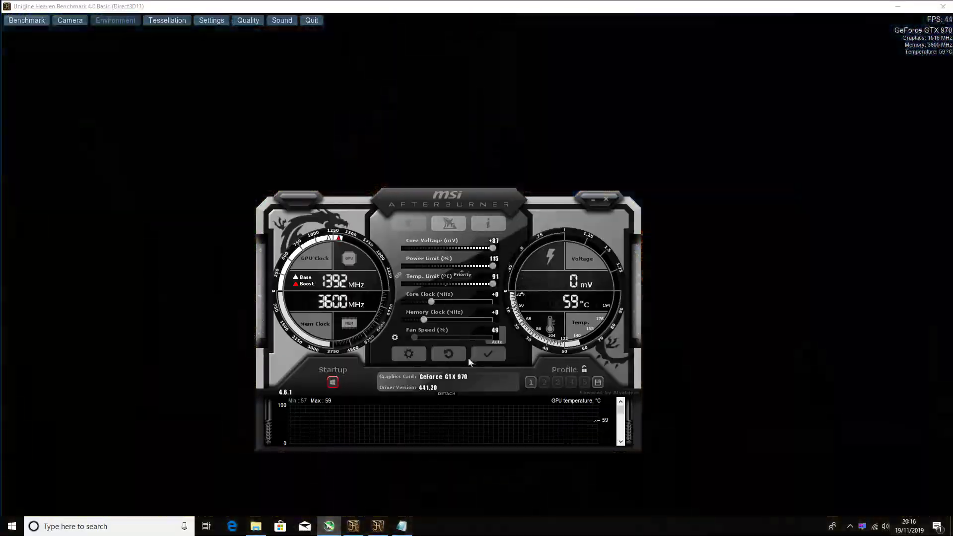
left_click(485, 356)
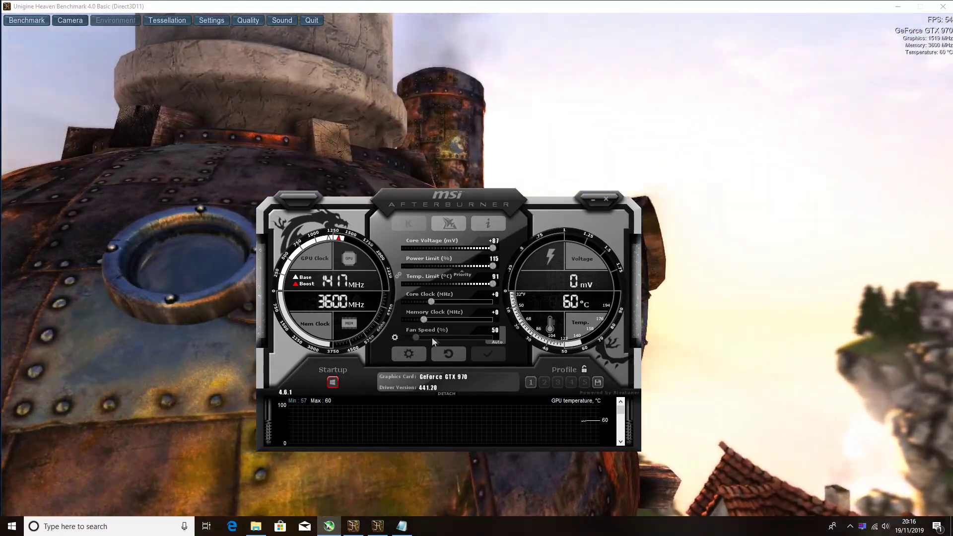
Switch the fan to user-defined speed without editing the curve, and apply settings at startup.
left_click(394, 338)
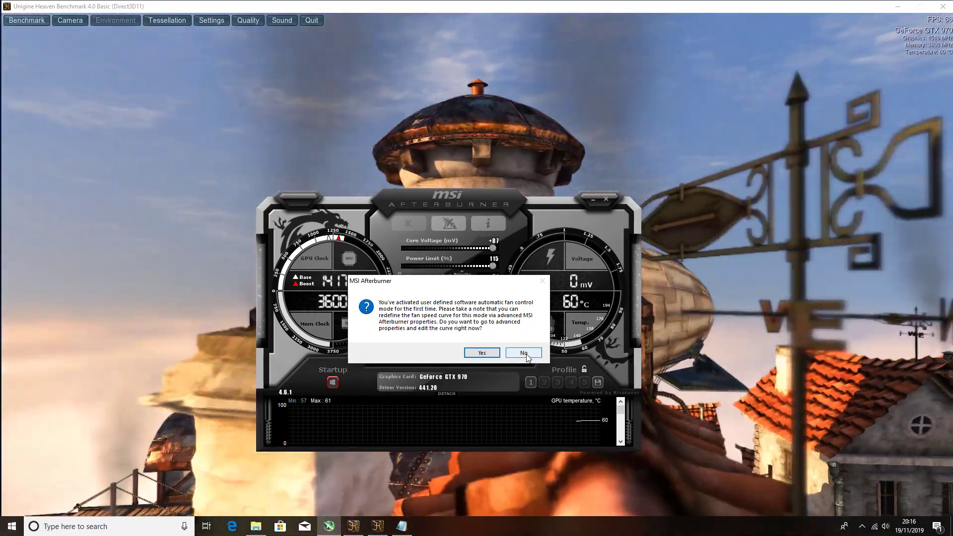
left_click(525, 353)
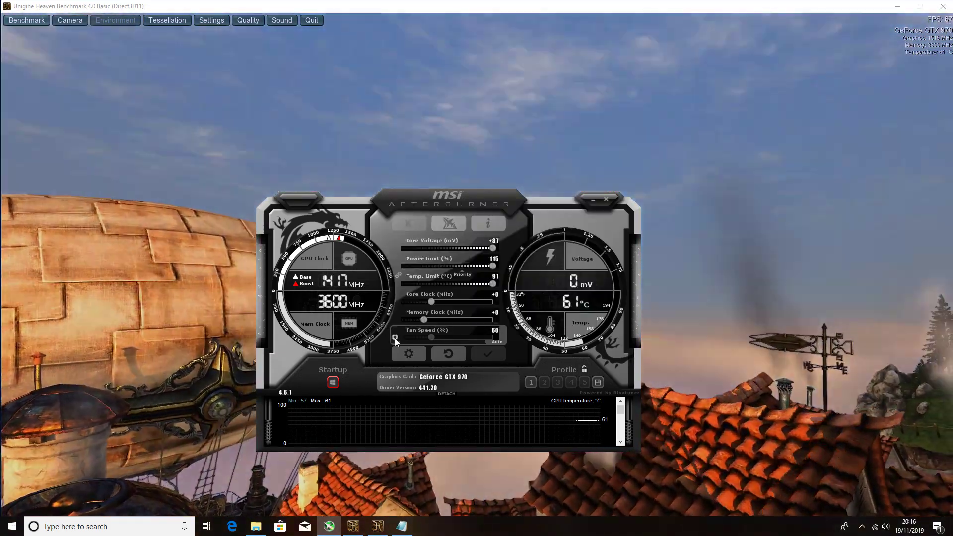
left_click(395, 338)
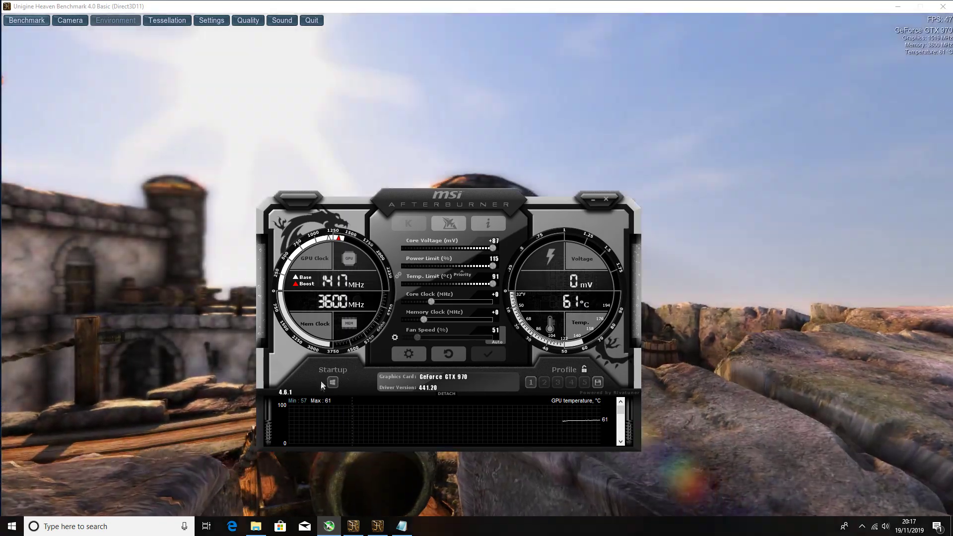
left_click(332, 383)
left_click(332, 384)
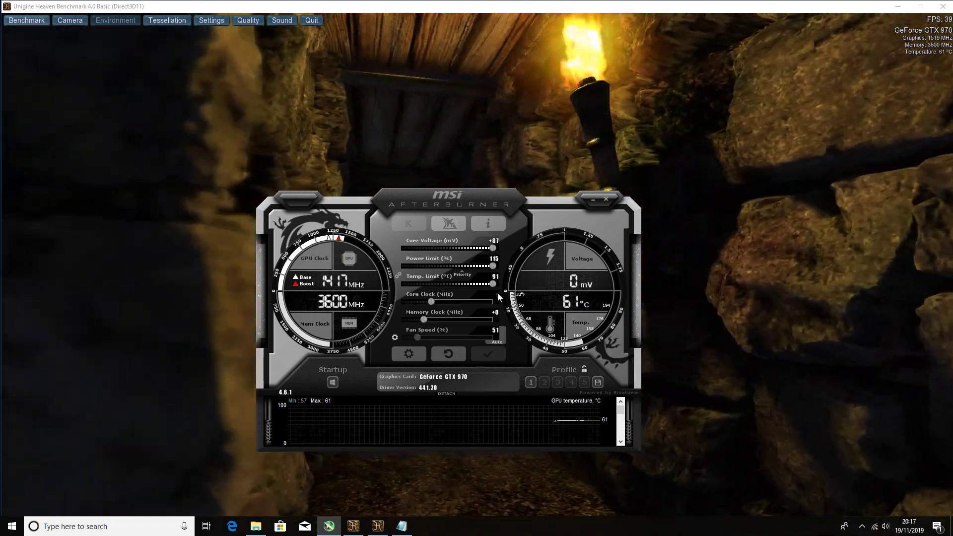
Apply core clock offsets of +25 and then +50 MHz.
type("25")
key("Return")
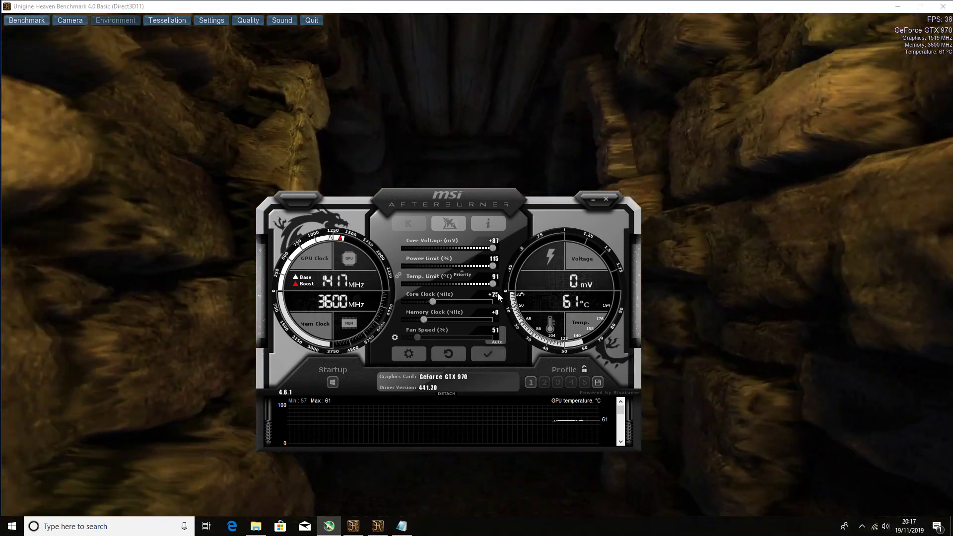
left_click(488, 352)
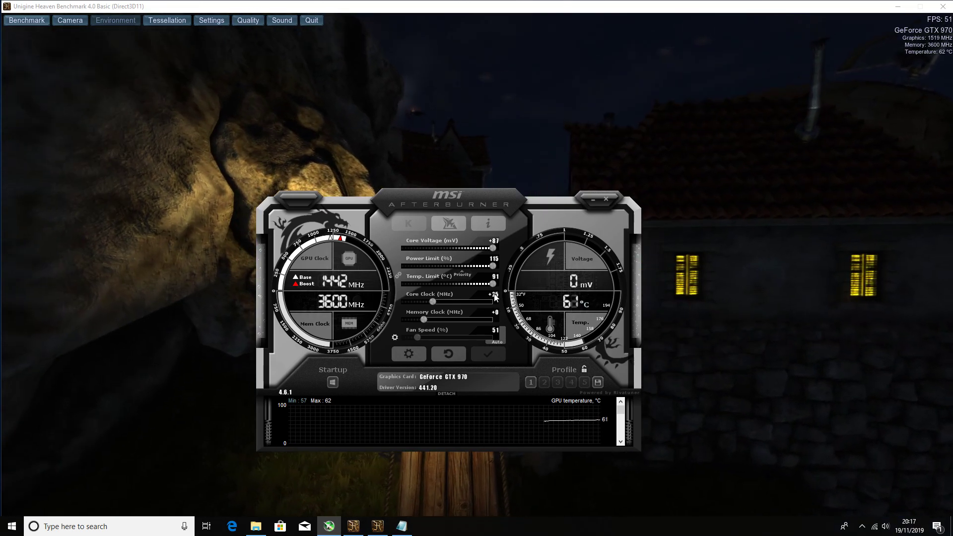
type("50")
key("Return")
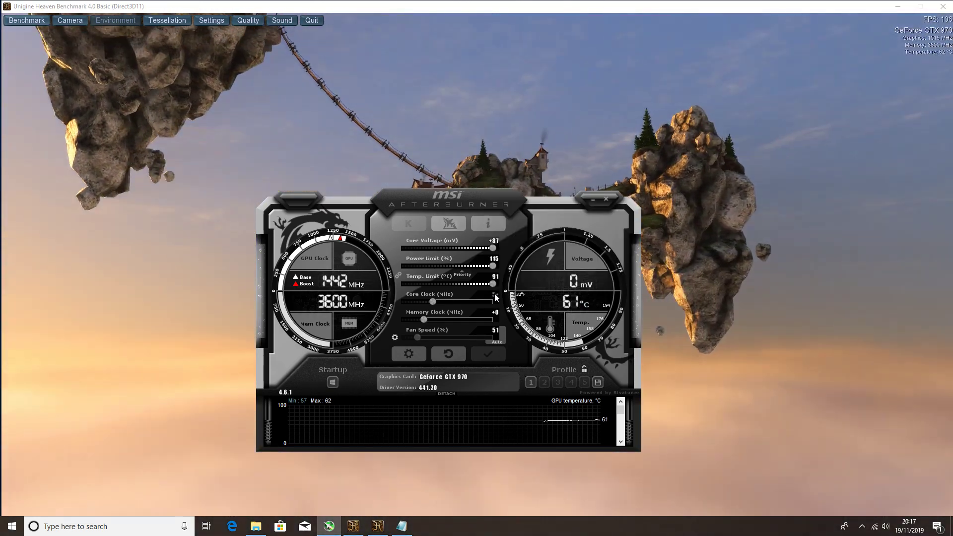
left_click(499, 357)
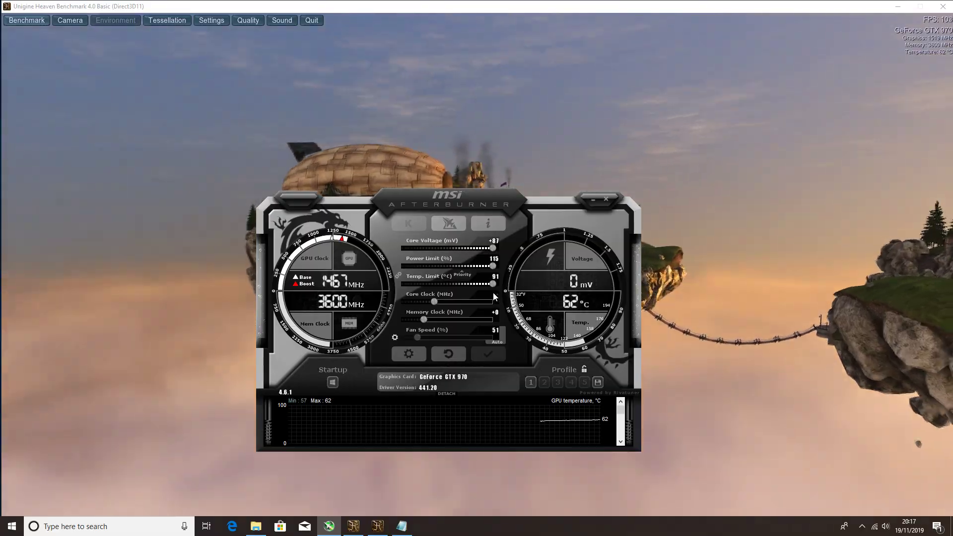
Step the core clock offset up to +75, +100 and then +130 MHz.
type("75")
key("Return")
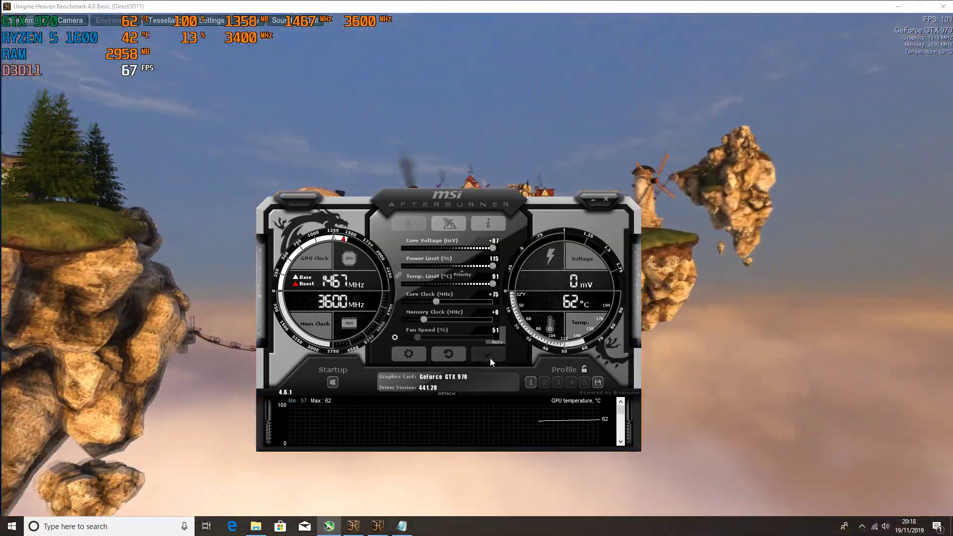
left_click(490, 358)
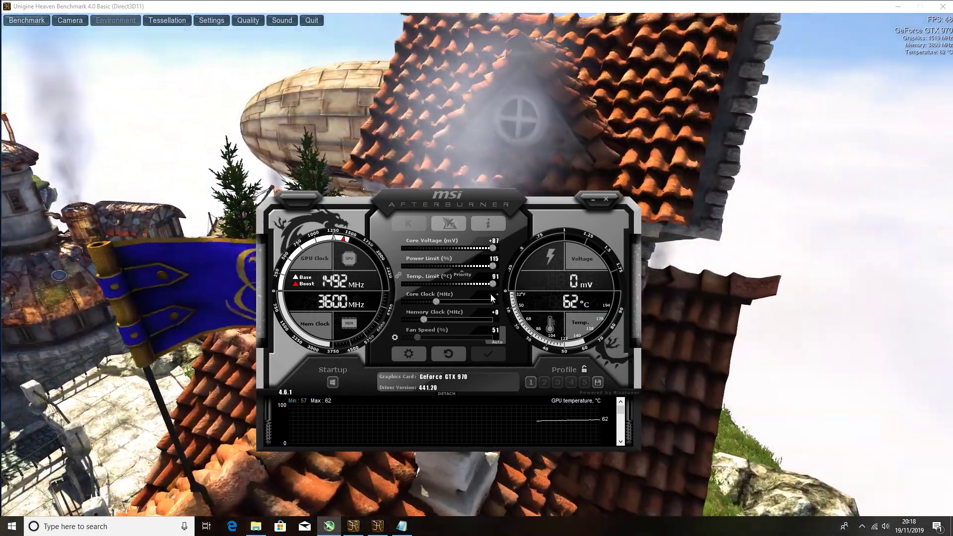
key("Return")
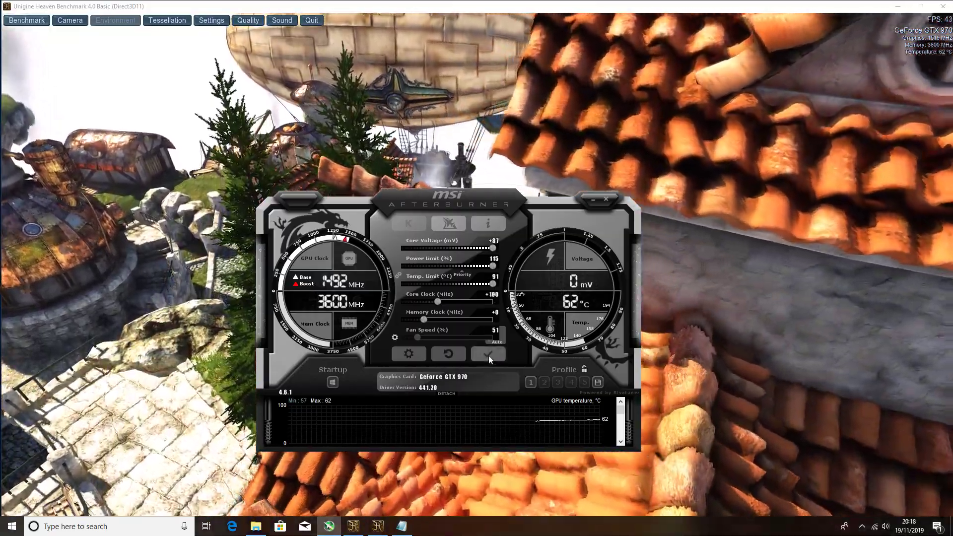
left_click(488, 355)
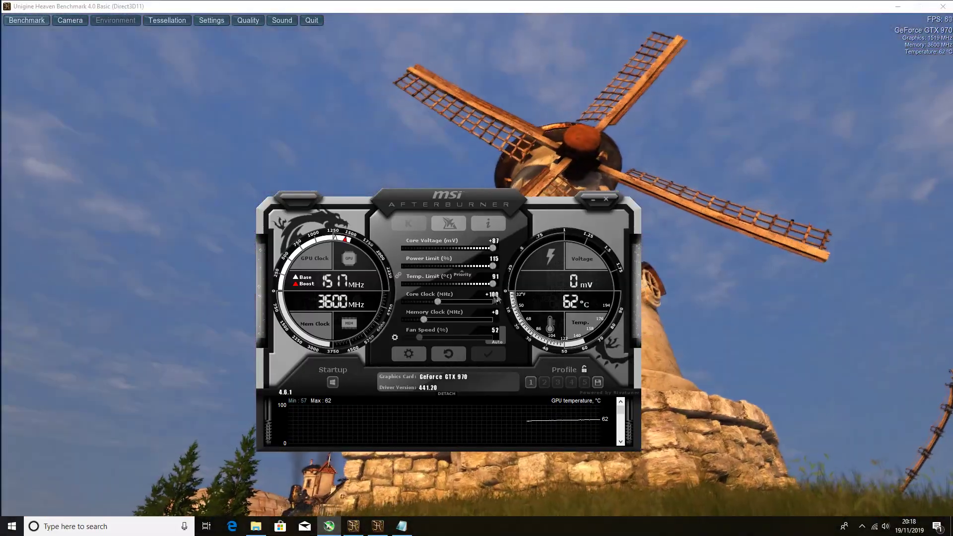
type("1")
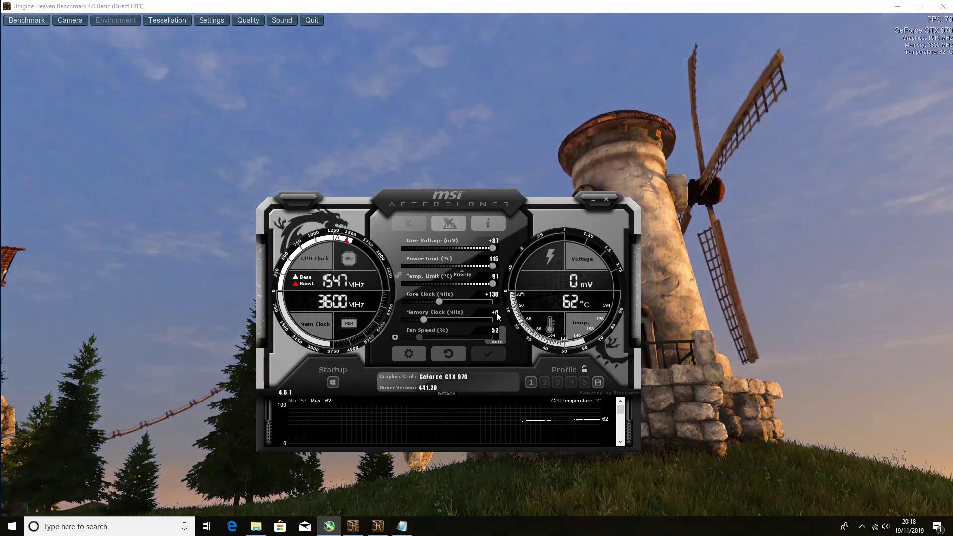
Apply a +100 MHz memory clock offset, then enter +200.
mouse_move(496, 311)
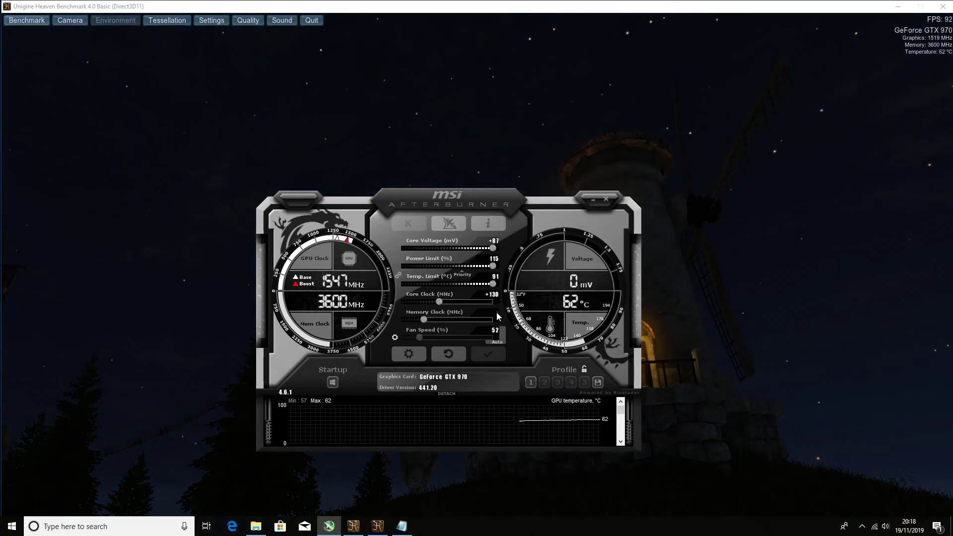
left_click(496, 312)
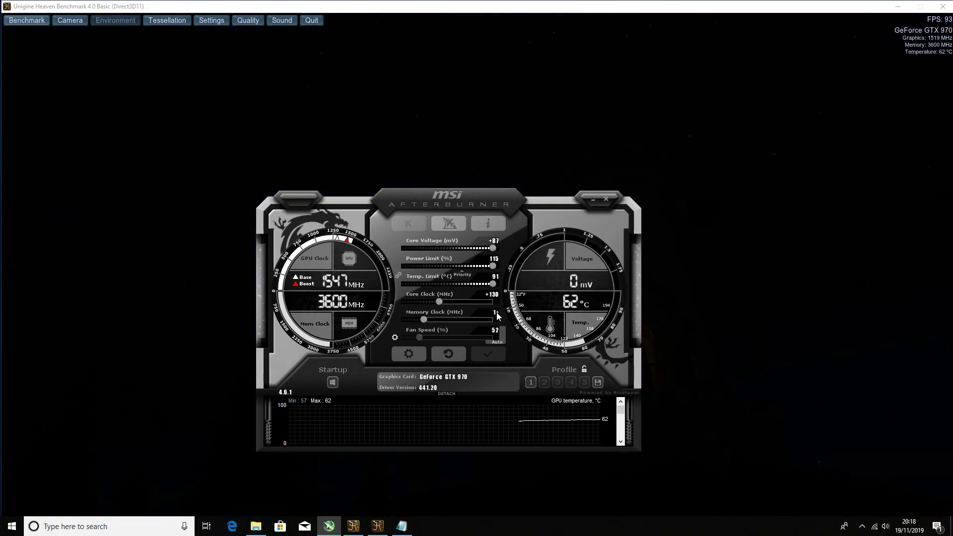
type("100")
key("Return")
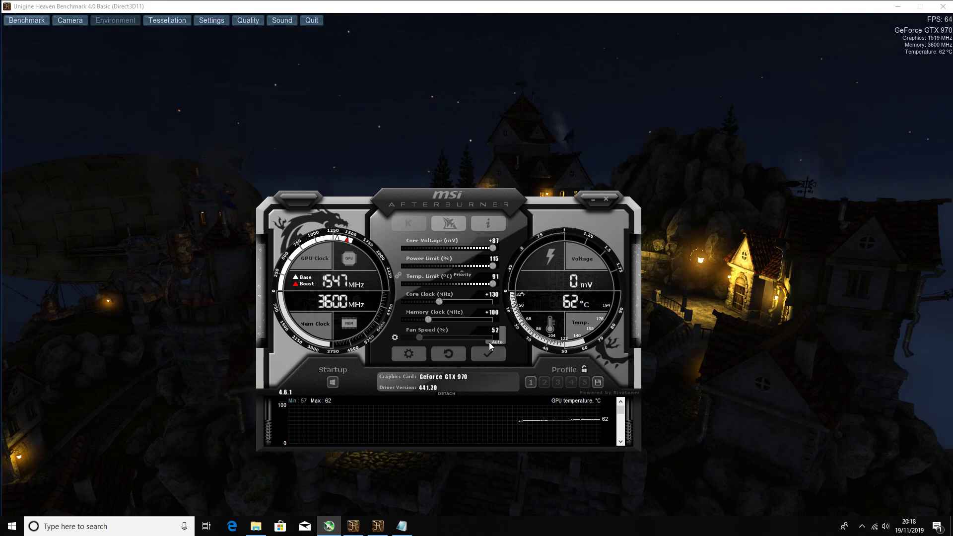
left_click(499, 350)
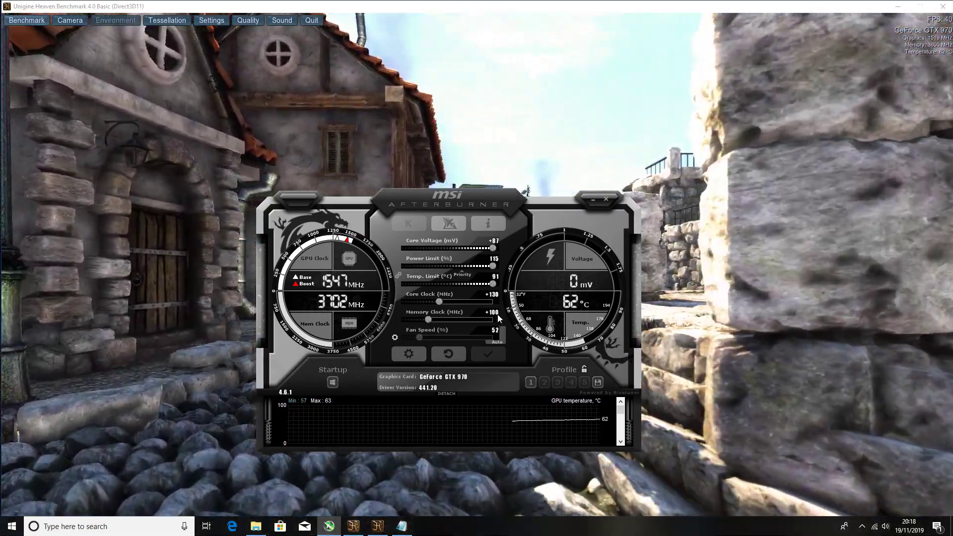
left_click(496, 314)
type("200")
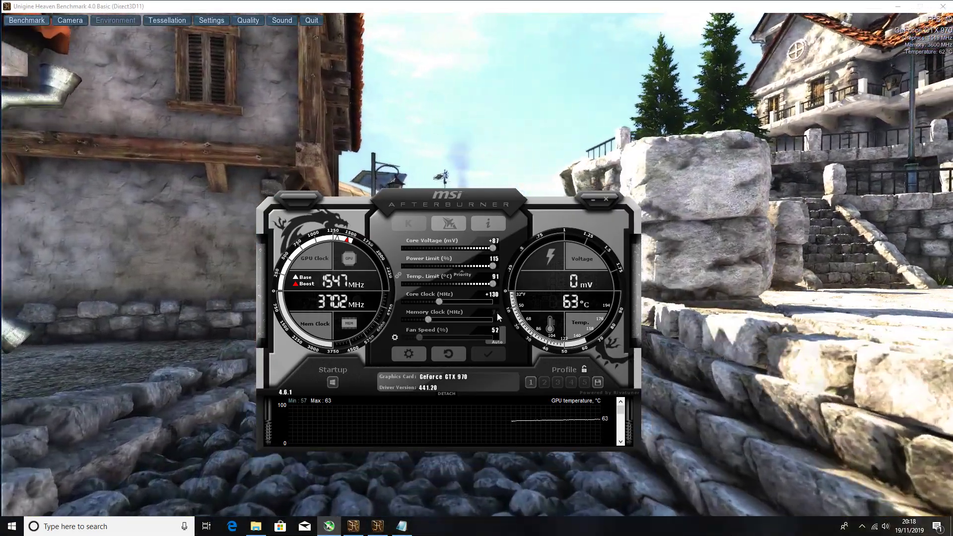
key("Return")
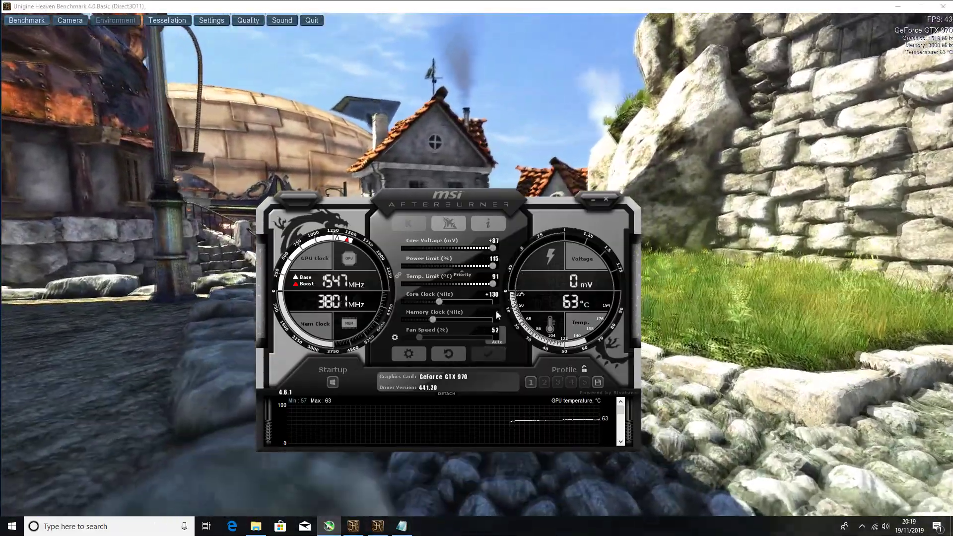
Raise the memory clock offset to +300 and then +400 MHz, applying each.
type("300")
key("Return")
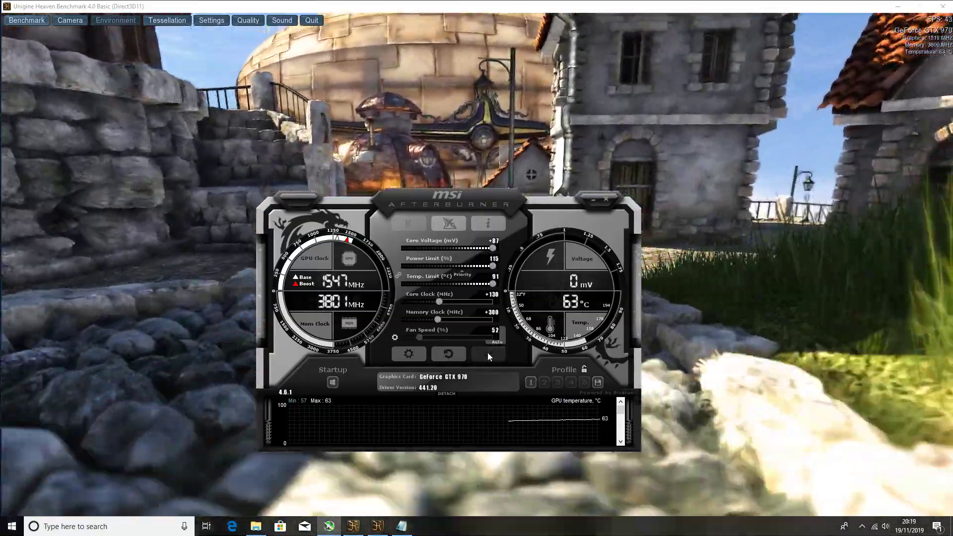
left_click(488, 354)
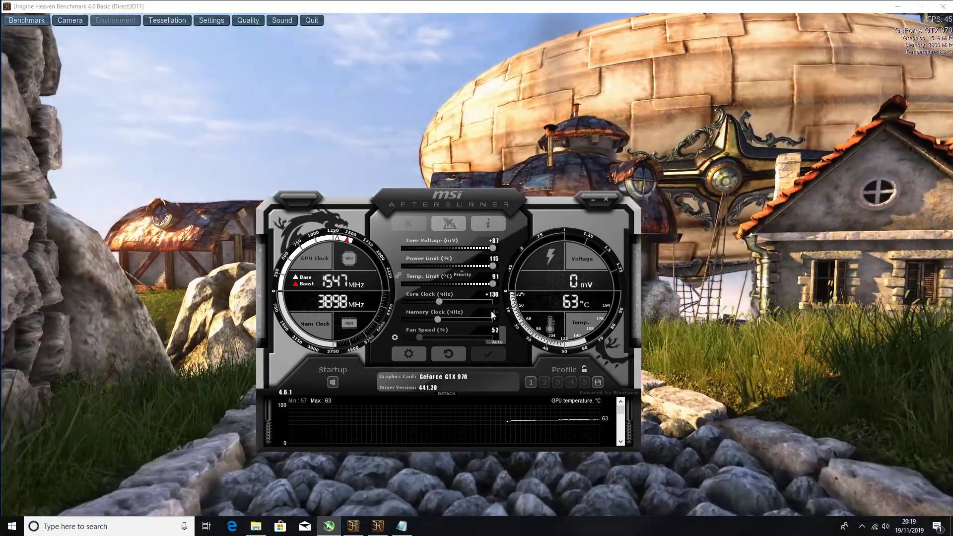
key("Return")
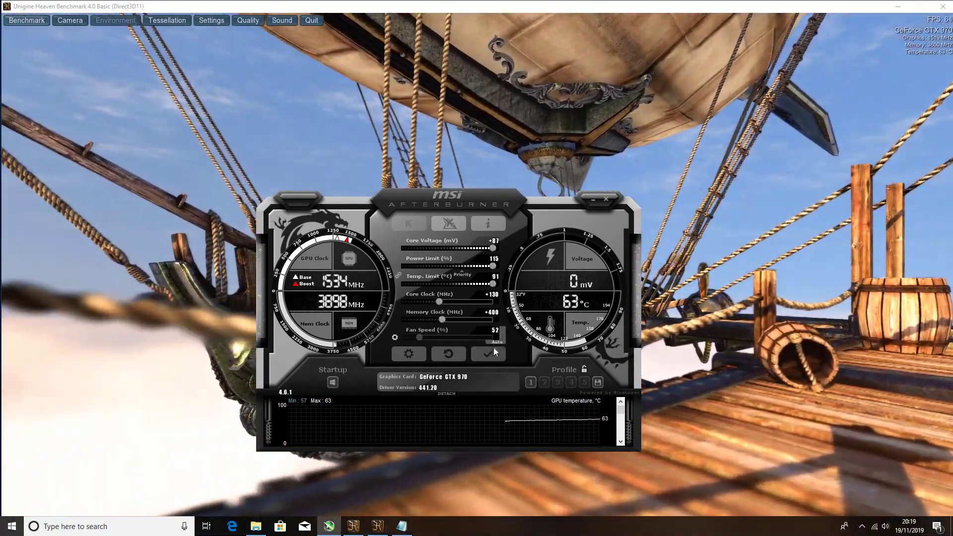
left_click(494, 351)
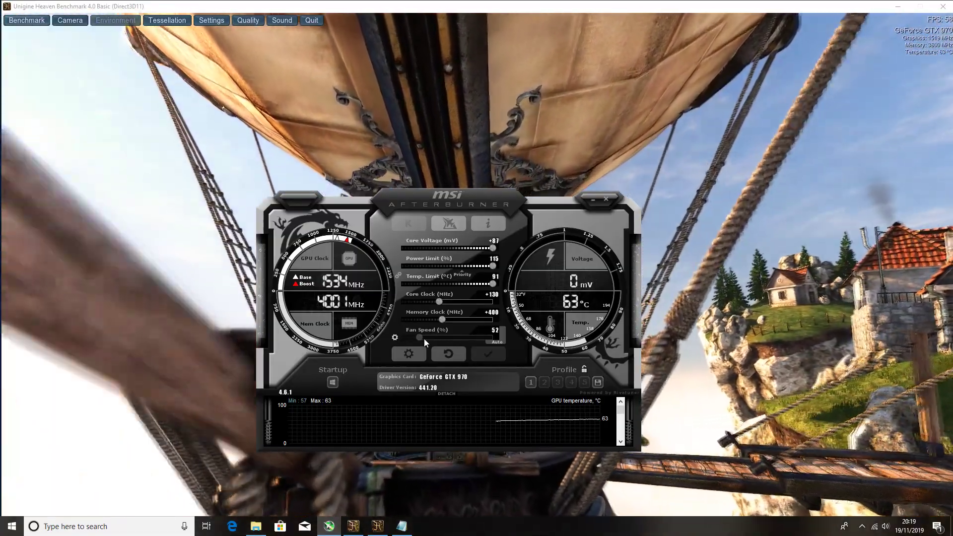
mouse_move(424, 338)
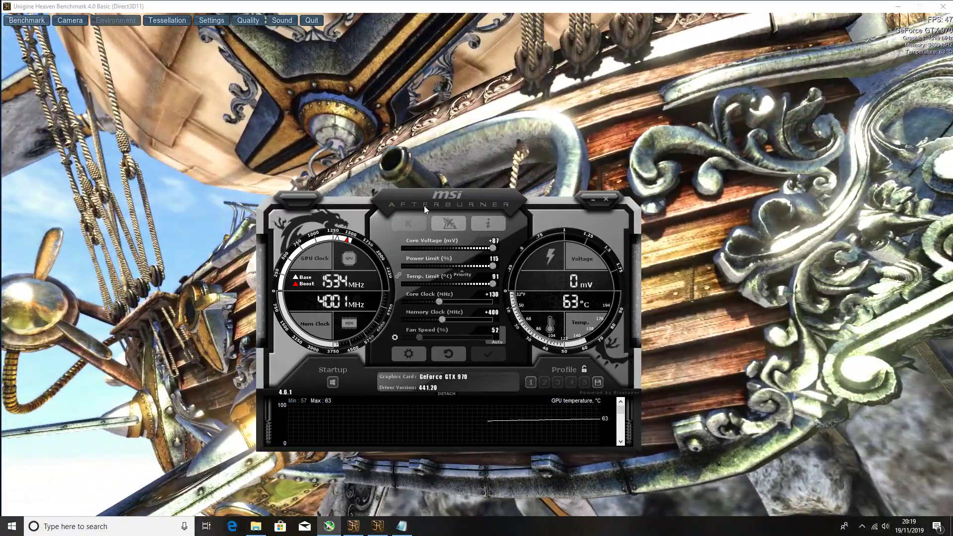
left_click_drag(423, 205, 534, 157)
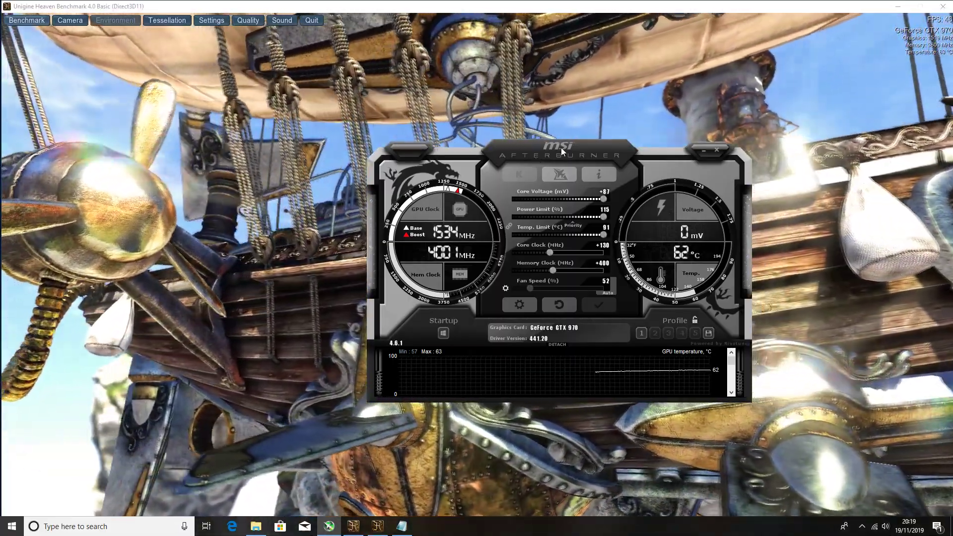
Move Afterburner aside to see the overclocked results (61.4 FPS, score 1547) and switch to Notepad.
left_click_drag(561, 148, 464, 200)
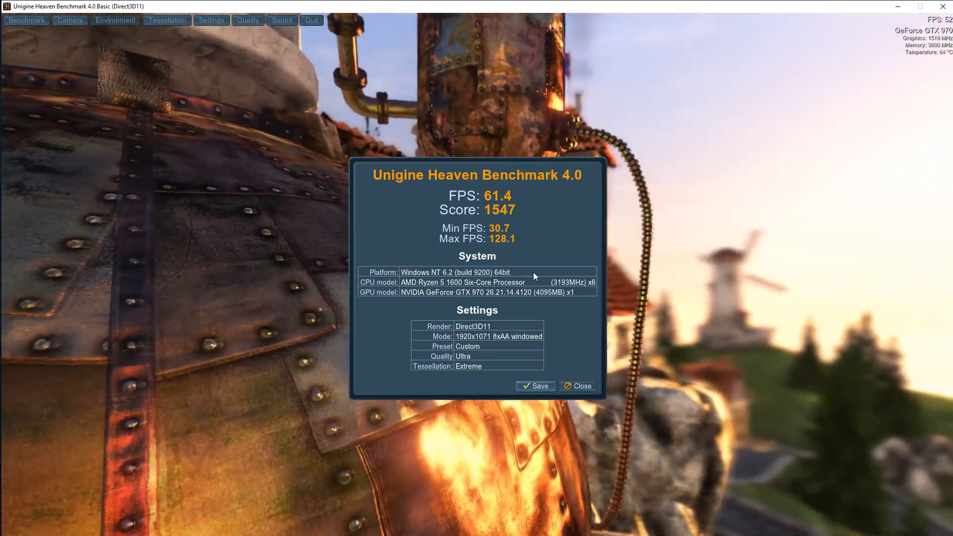
key("super")
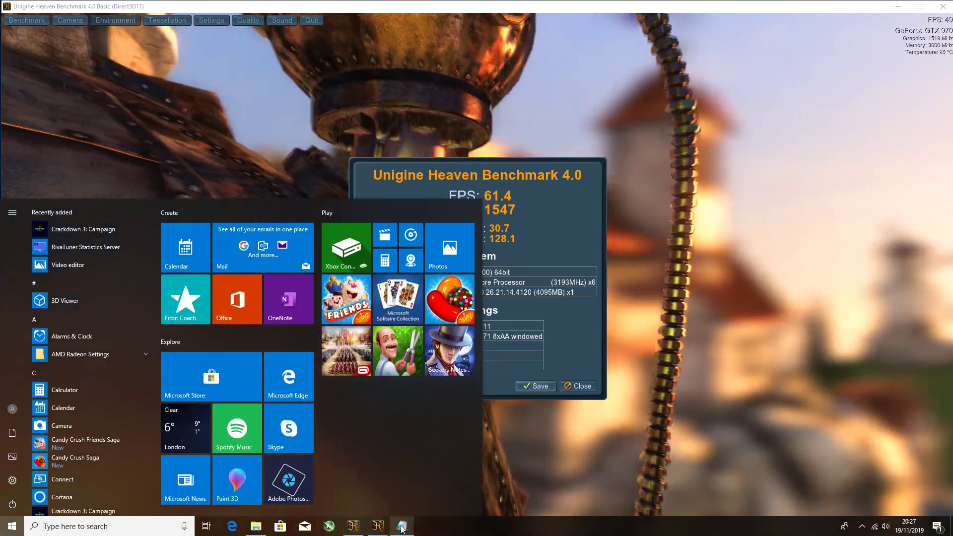
left_click(403, 524)
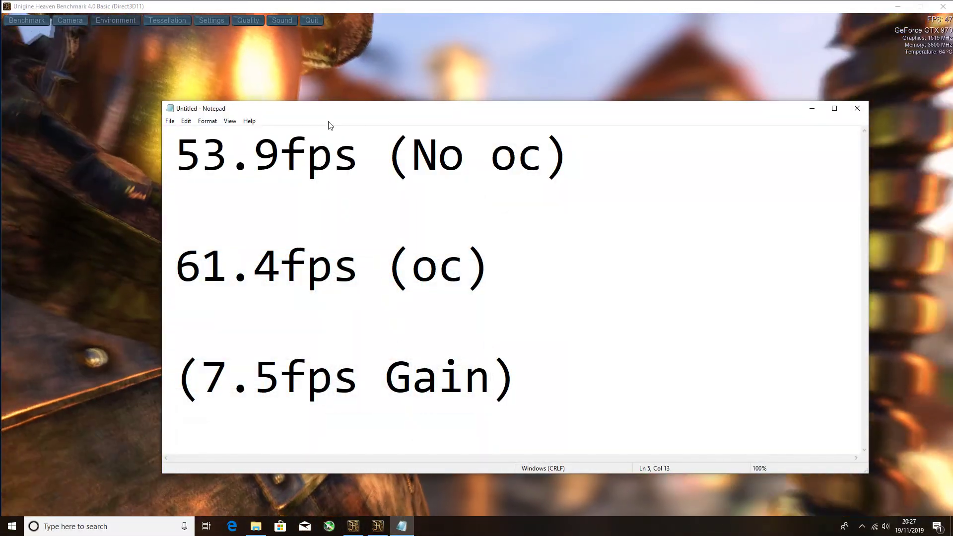
Reposition the Notepad note and highlight the '7.5fps Gain' line, then deselect it.
left_click_drag(346, 118, 376, 84)
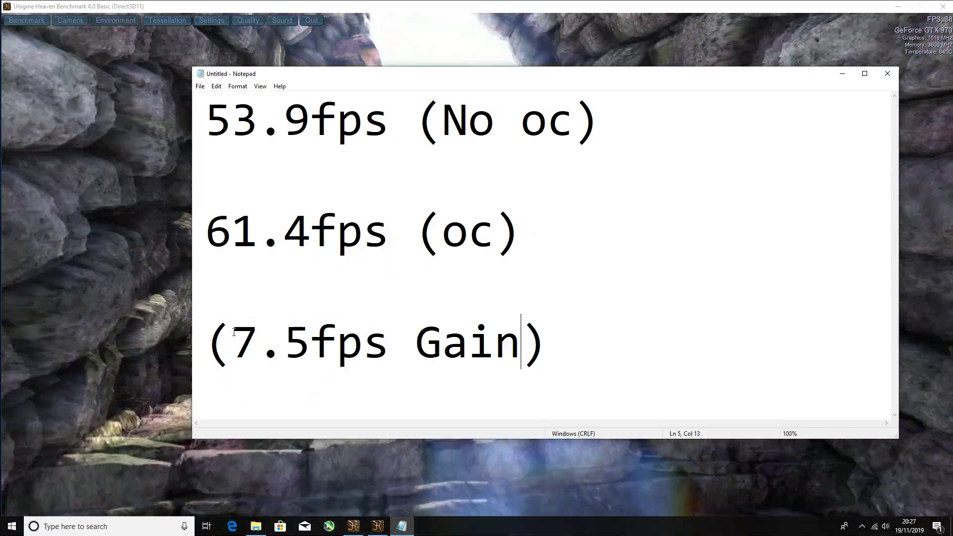
left_click_drag(234, 331, 276, 336)
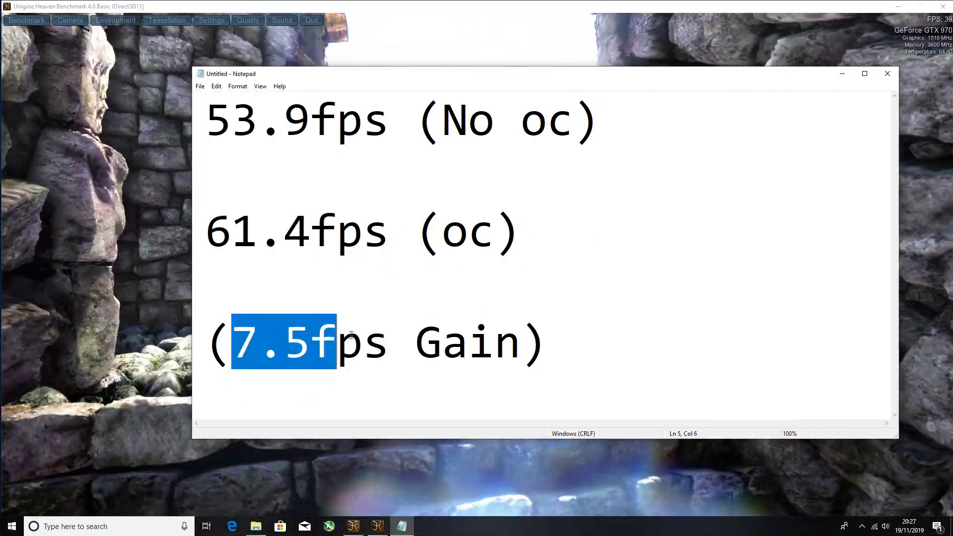
left_click_drag(351, 335, 434, 342)
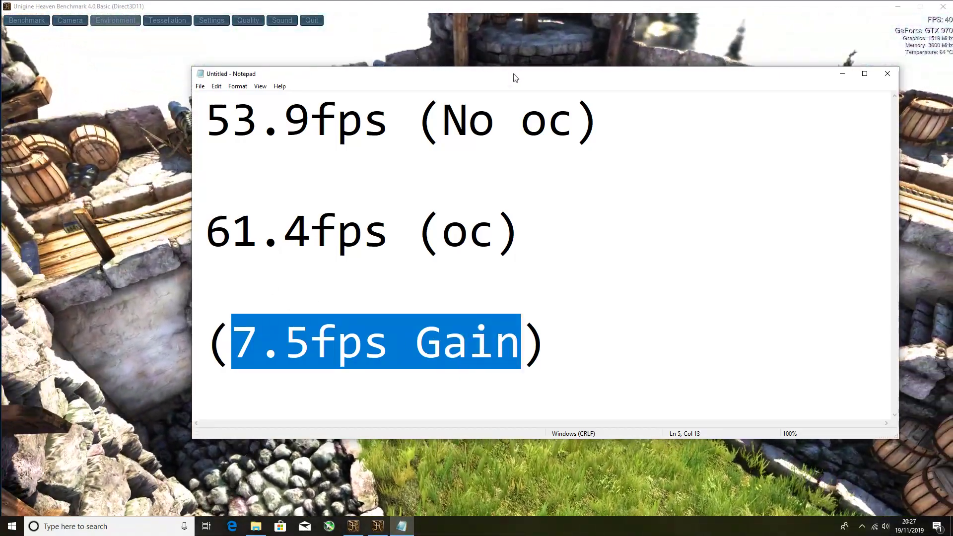
left_click_drag(513, 73, 461, 147)
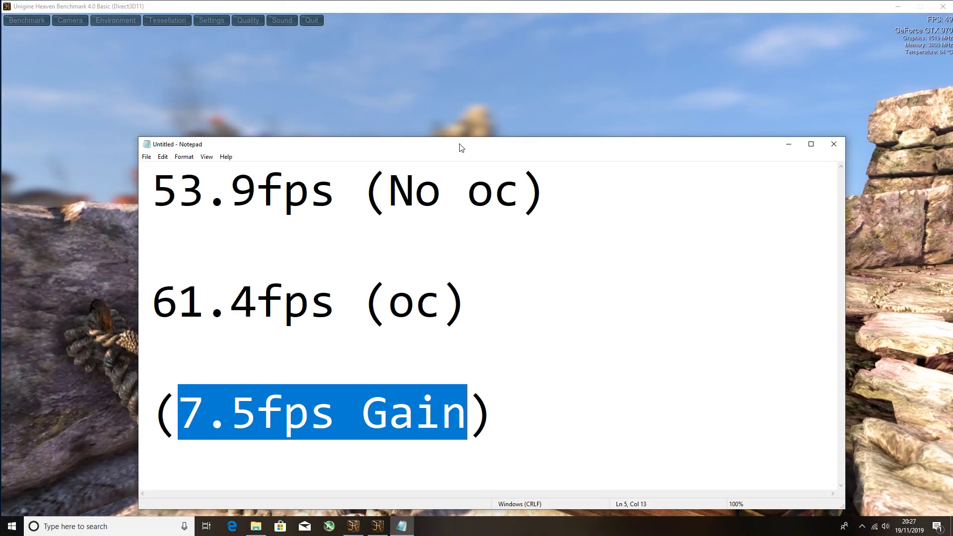
left_click(562, 385)
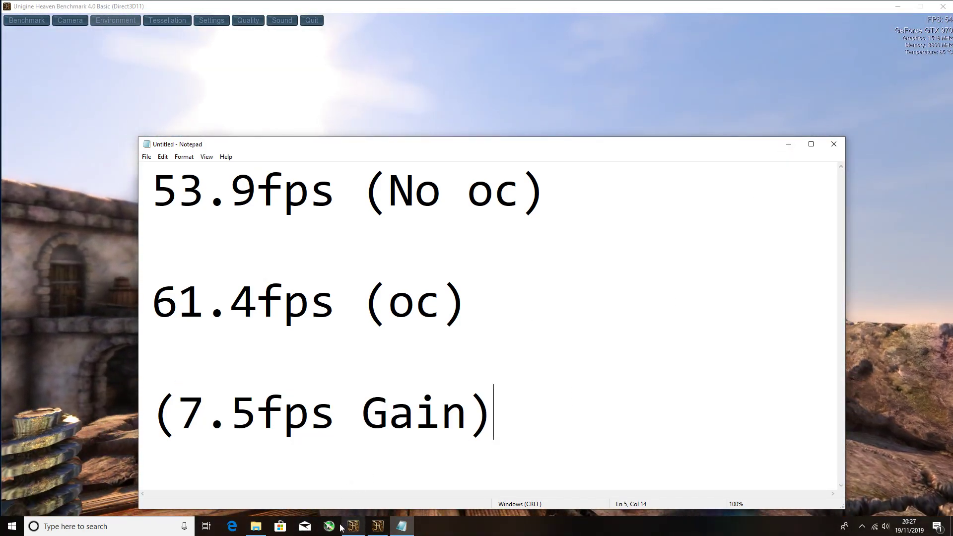
left_click(341, 527)
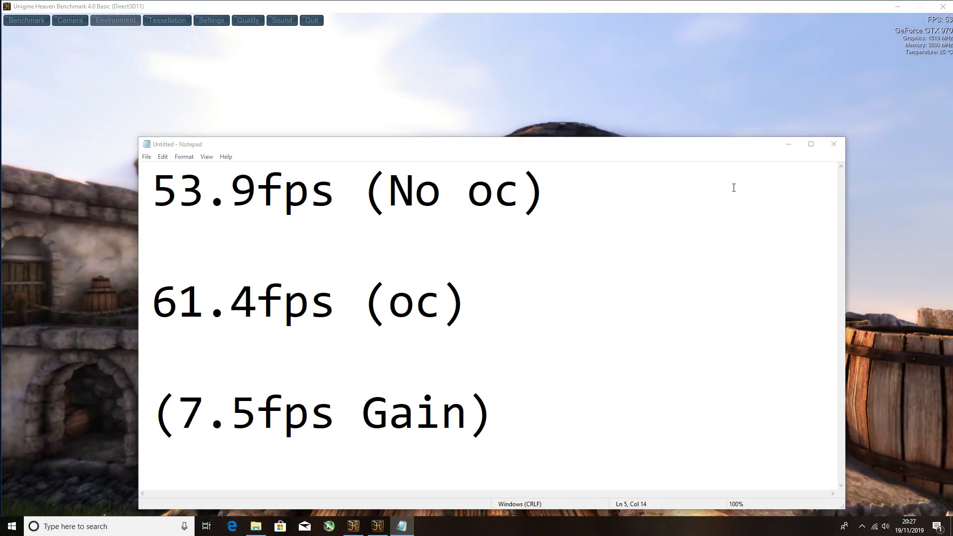